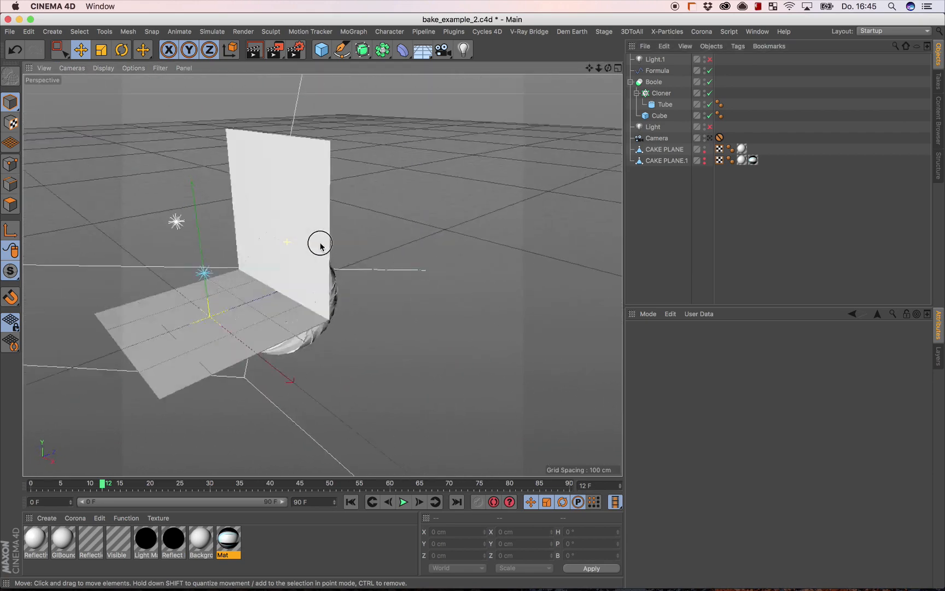
Hide CAKE PLANE in the editor and inspect the sliced sphere behind it from several angles.
left_click(277, 205)
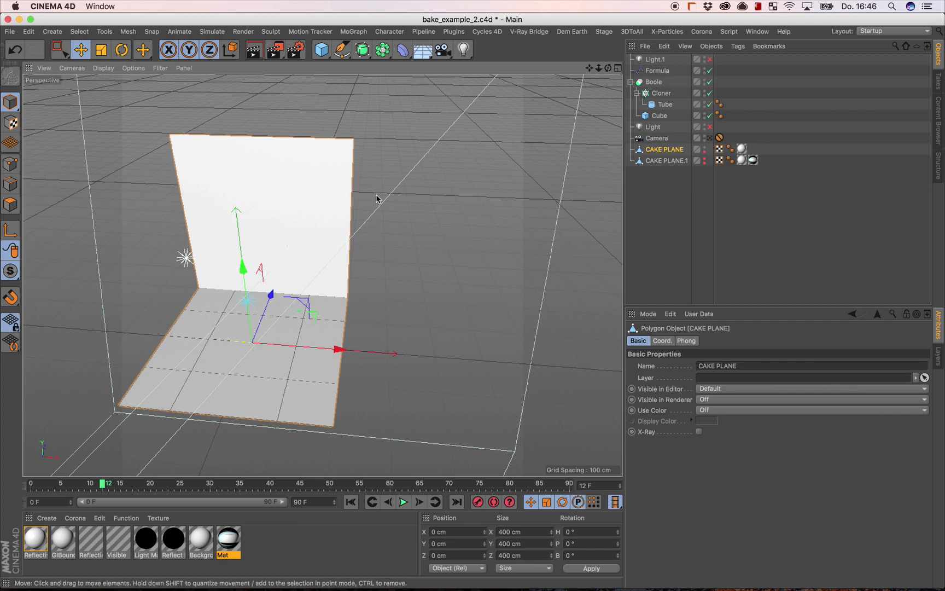
double_click(704, 148)
left_click_drag(333, 305, 281, 286, "alt")
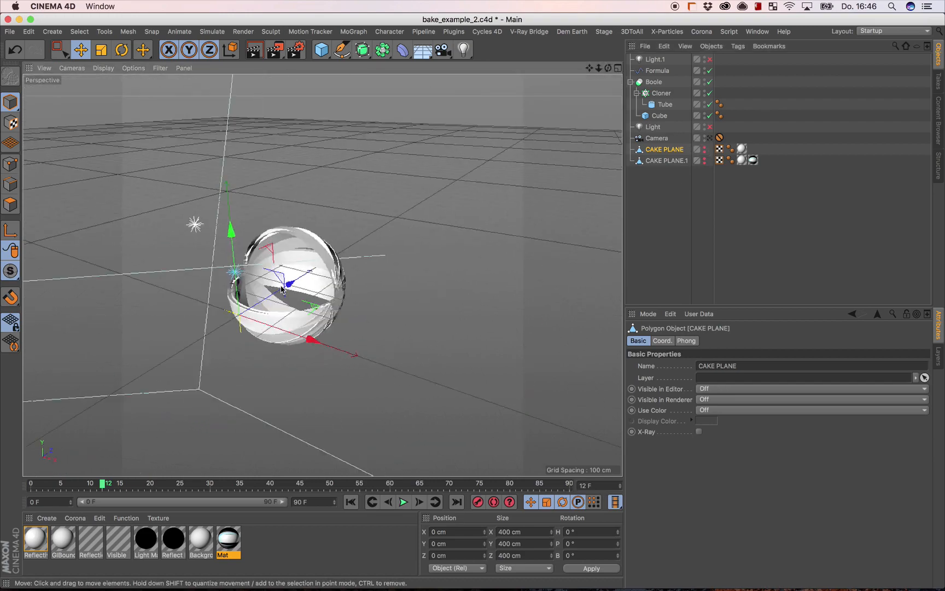
right_click_drag(281, 289, 342, 307, "alt")
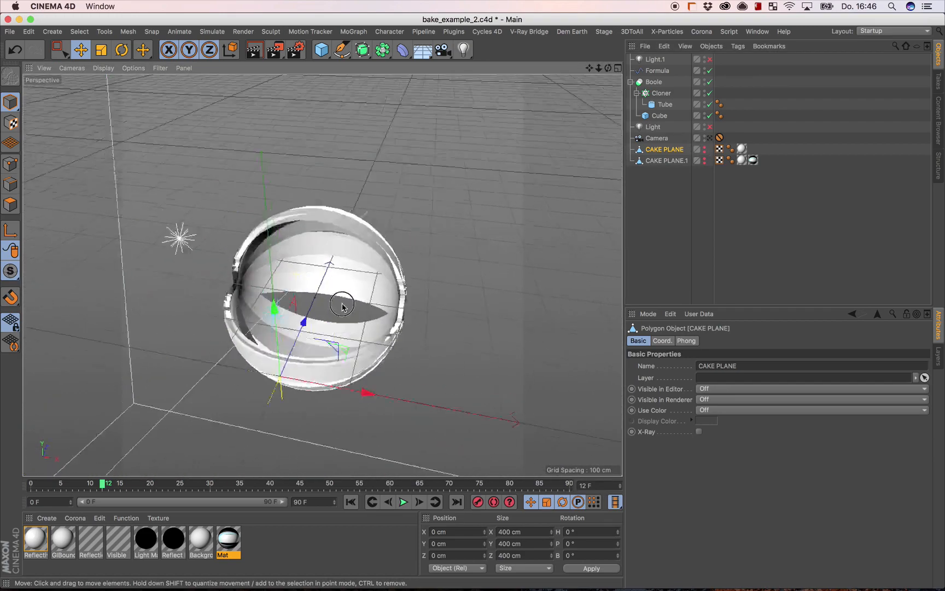
left_click_drag(342, 306, 217, 272, "alt")
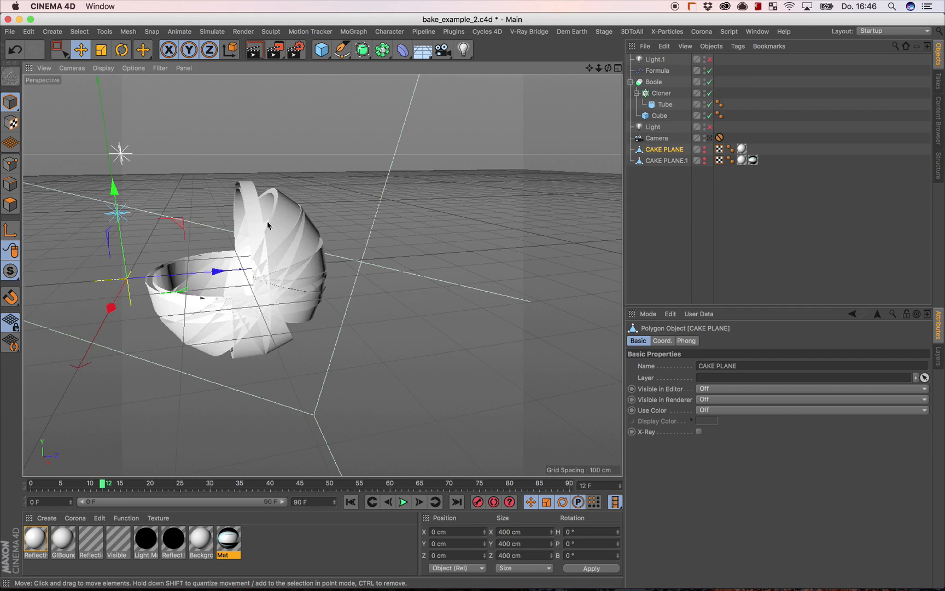
left_click_drag(268, 225, 291, 245, "alt")
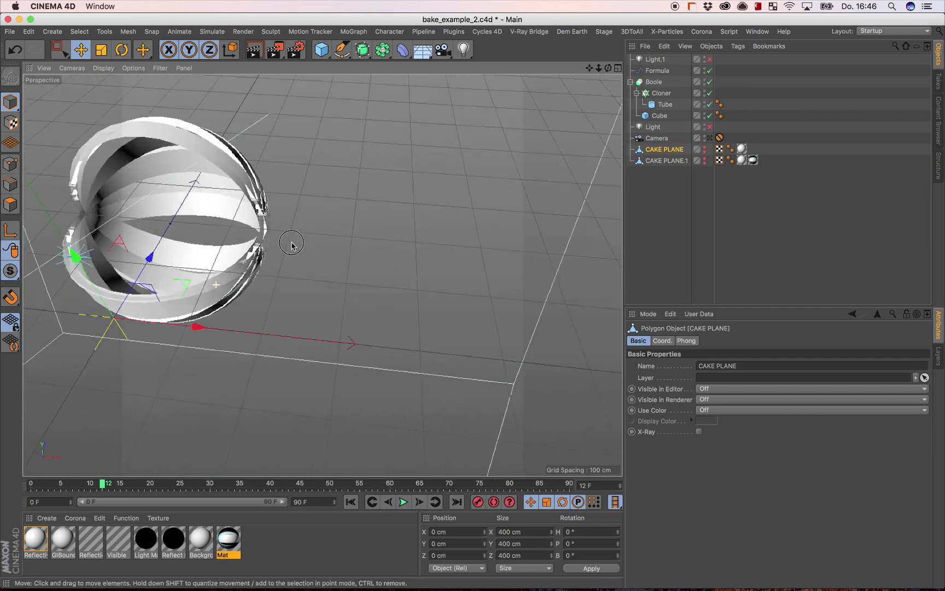
View the scene through Camera with CAKE PLANE visible in the editor, and review the Cake render settings.
left_click(709, 138)
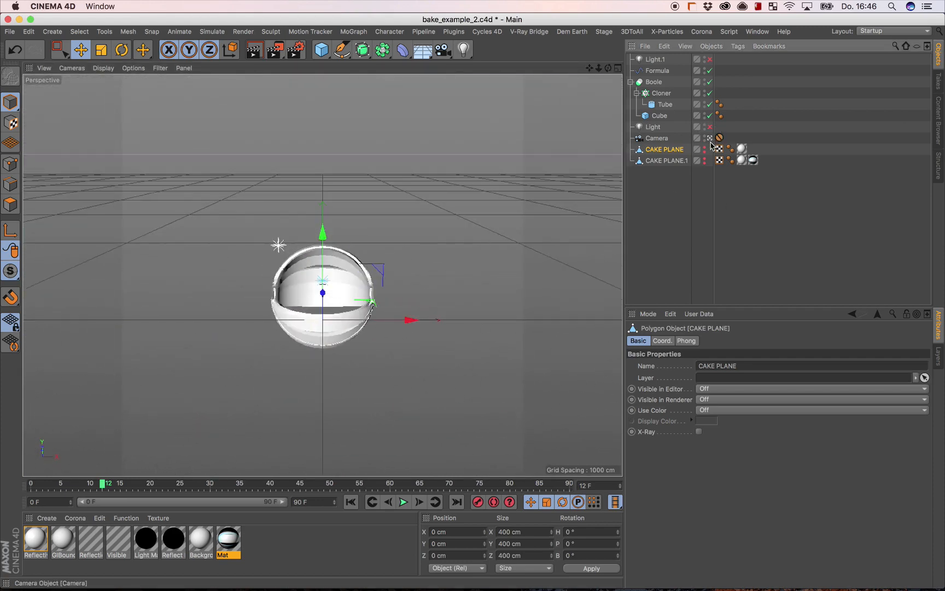
left_click(705, 148)
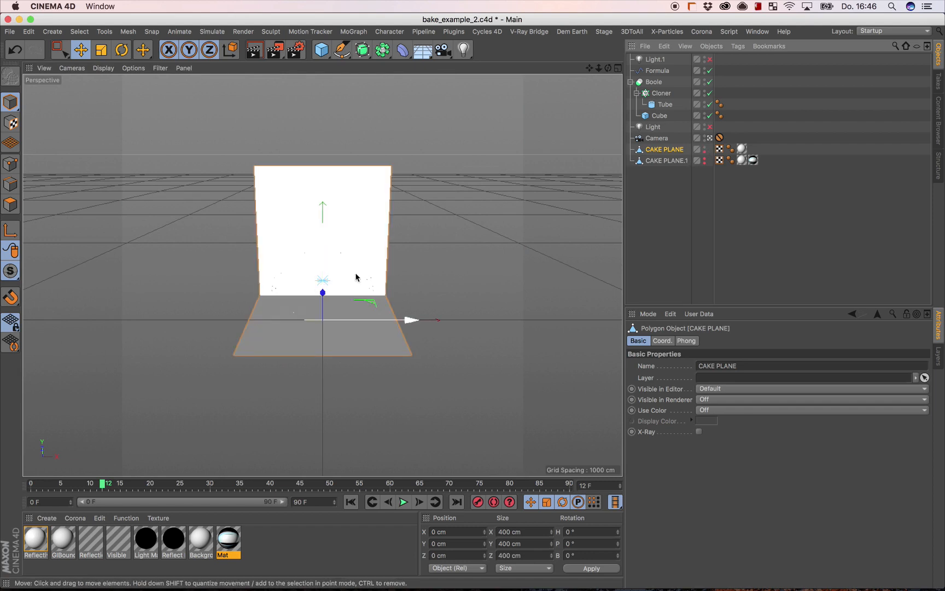
left_click(298, 50)
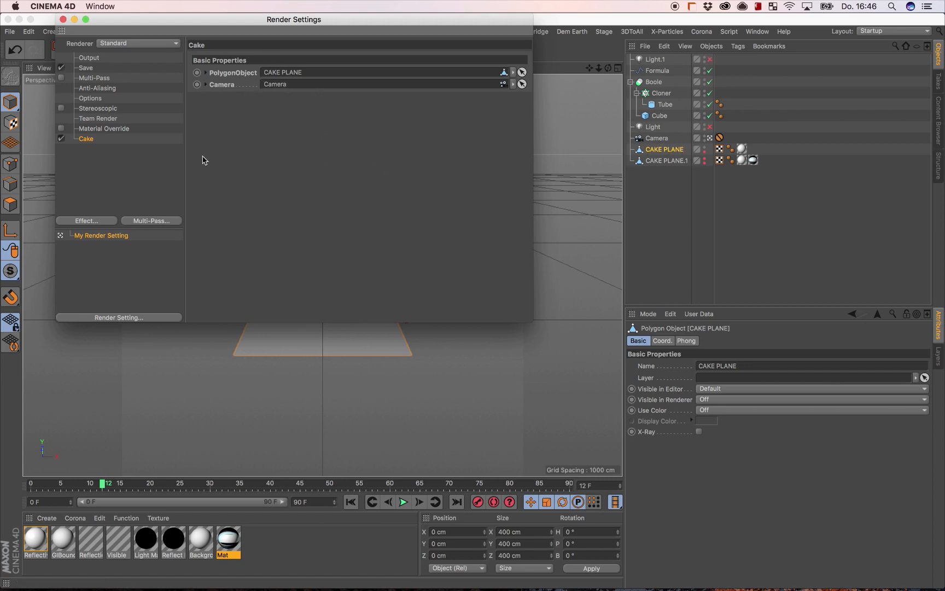
left_click(150, 158)
key("super+w")
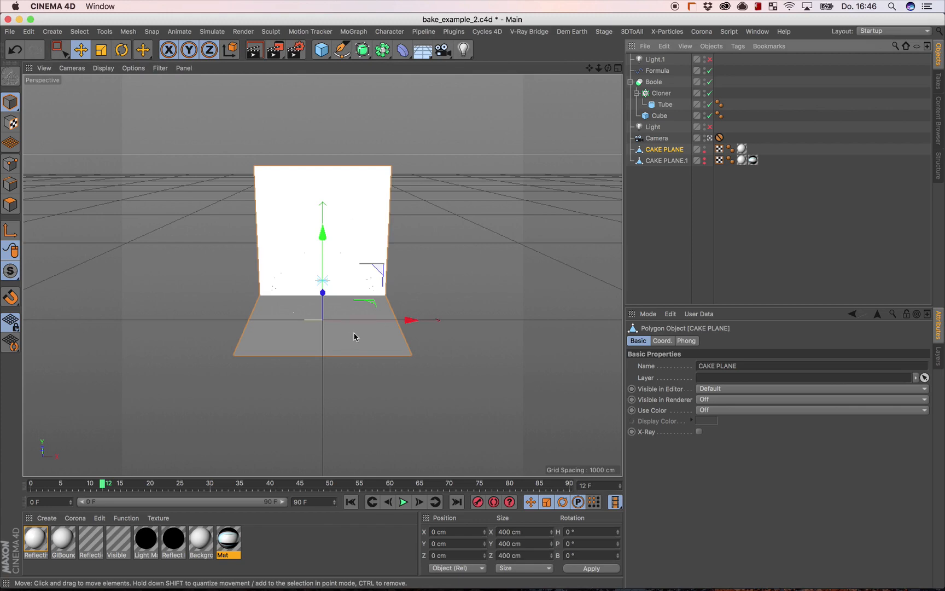
Leave the camera view and hide CAKE PLANE in the editor so only the sphere geometry is displayed.
left_click(710, 138)
left_click_drag(377, 211, 315, 177, "alt")
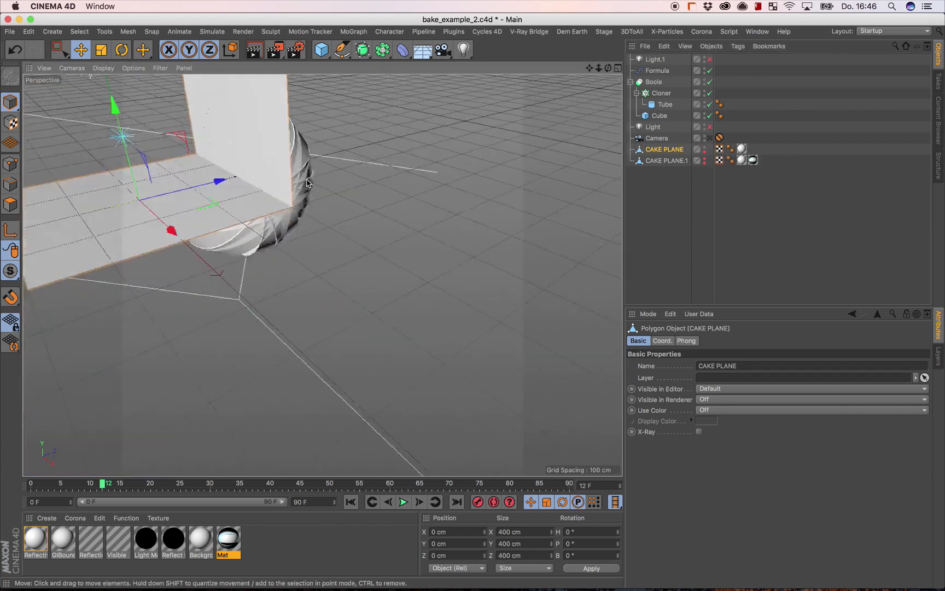
right_click_drag(315, 176, 299, 230, "alt")
left_click_drag(299, 230, 232, 205, "alt")
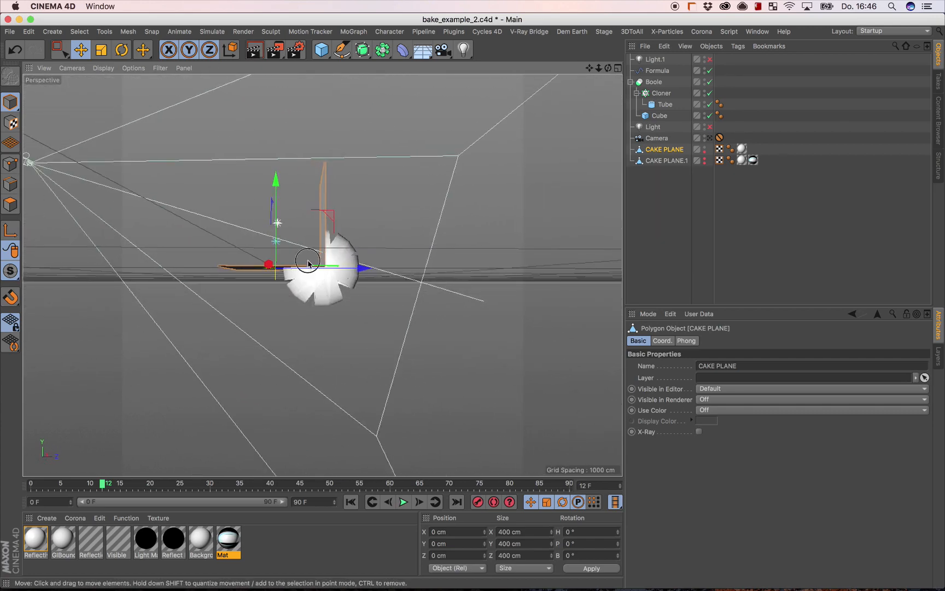
mouse_move(308, 261)
left_mouse_down("alt")
mouse_move(401, 333)
mouse_move(295, 254)
left_mouse_up("alt")
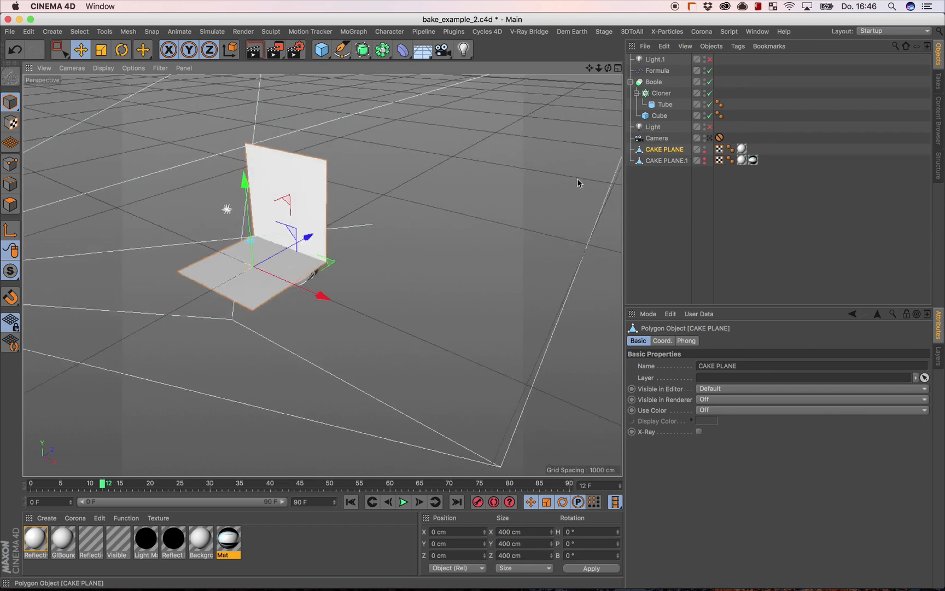
double_click(704, 148)
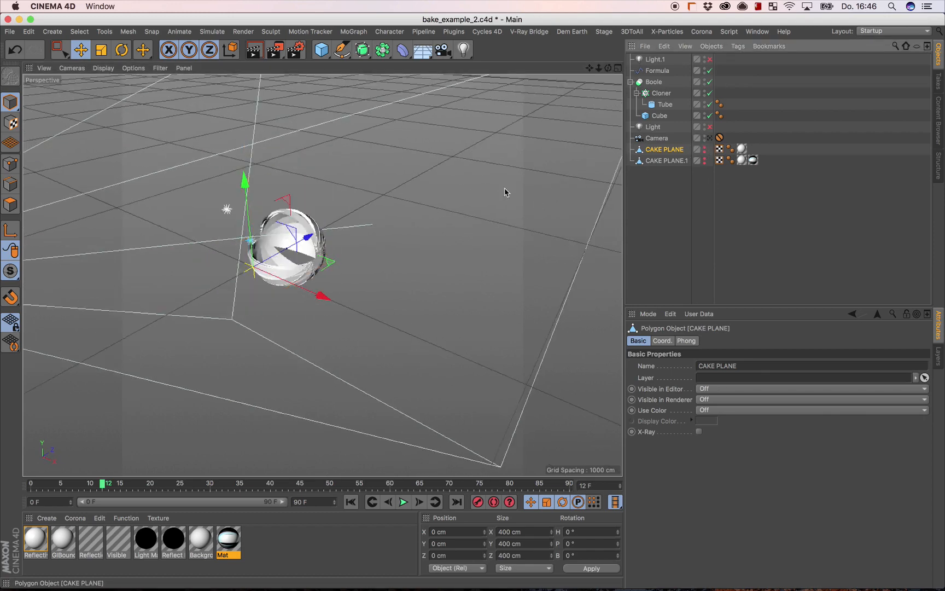
left_click_drag(223, 245, 257, 236, "alt")
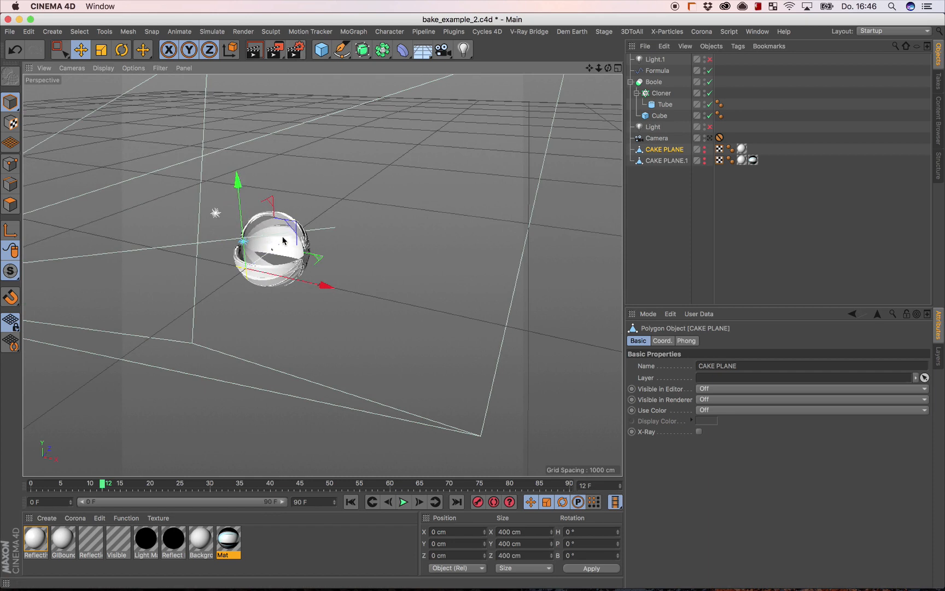
Render the current frame to the Picture Viewer and minimize the render window.
left_click(274, 49)
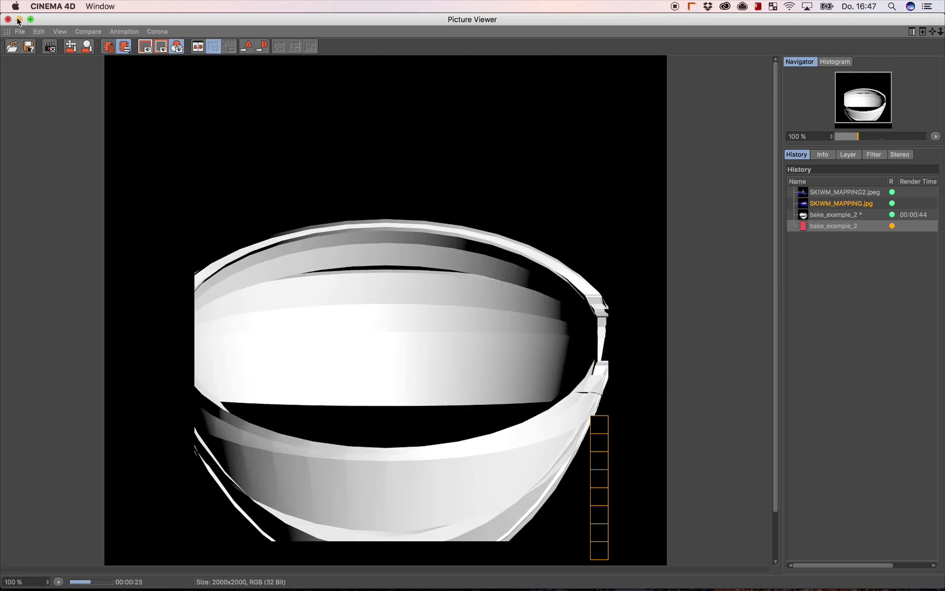
left_click(20, 20)
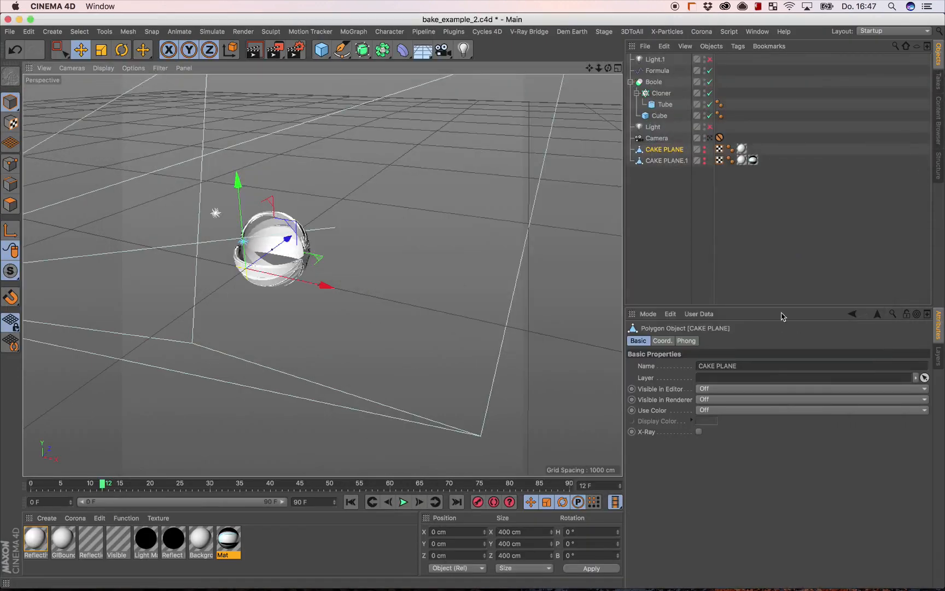
Create a material from cake_test.tif in the Downloads folder without copying the image to the project location.
key("super+Tab")
left_click(324, 269)
mouse_move(720, 581)
left_click(767, 584)
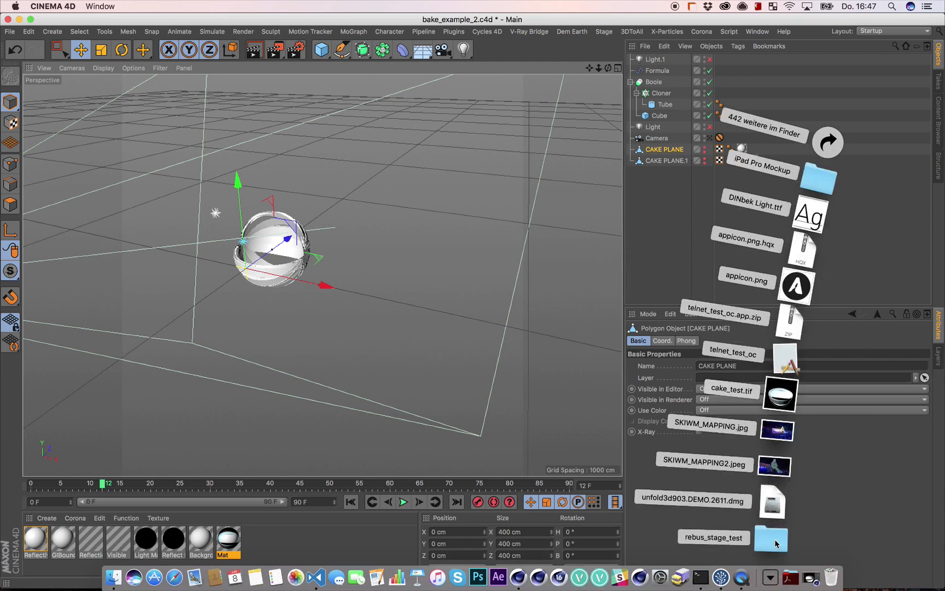
left_click_drag(782, 398, 309, 548)
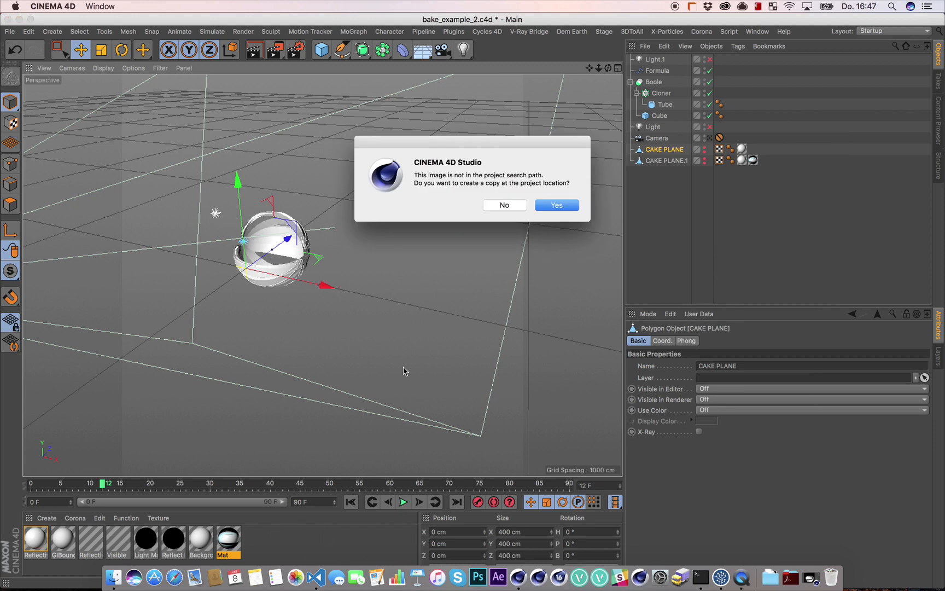
left_click(504, 205)
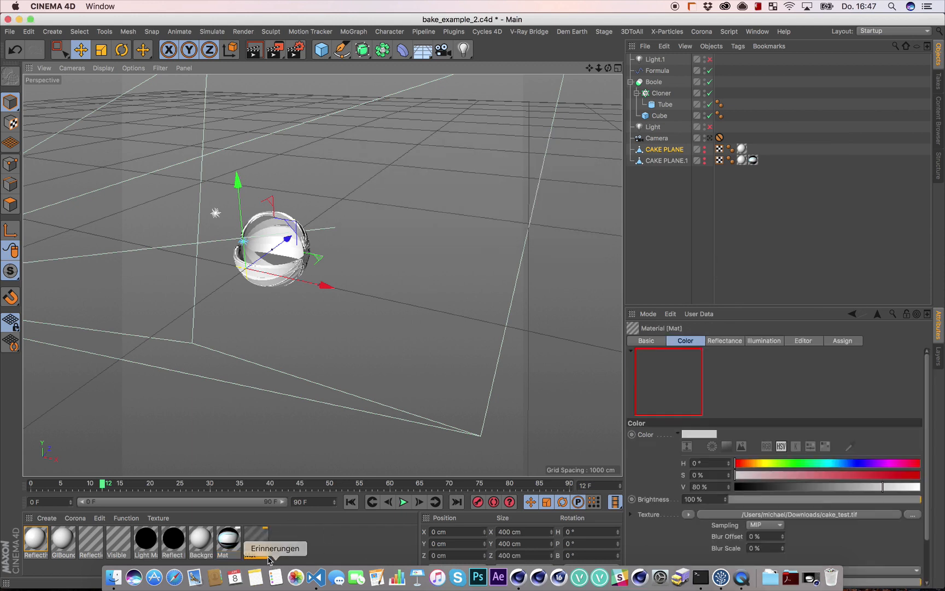
Apply the new cake_test material to CAKE PLANE.1 and show that plane in the editor.
left_click_drag(583, 322, 666, 160)
left_click(704, 159)
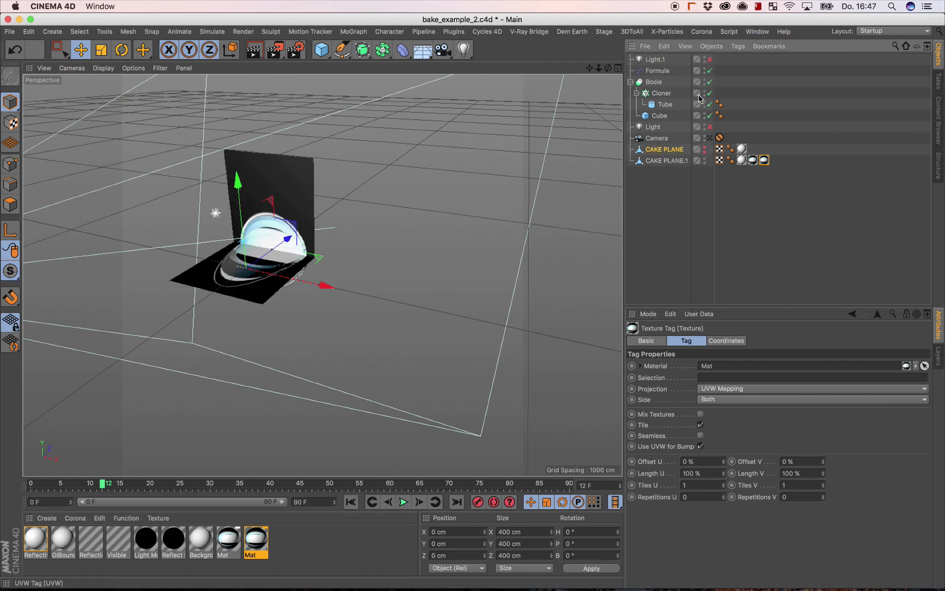
Examine the baked texture on CAKE PLANE.1 from different angles and through Camera.
left_click_drag(247, 214, 219, 243, "alt")
scroll(315, 219, "up", 3)
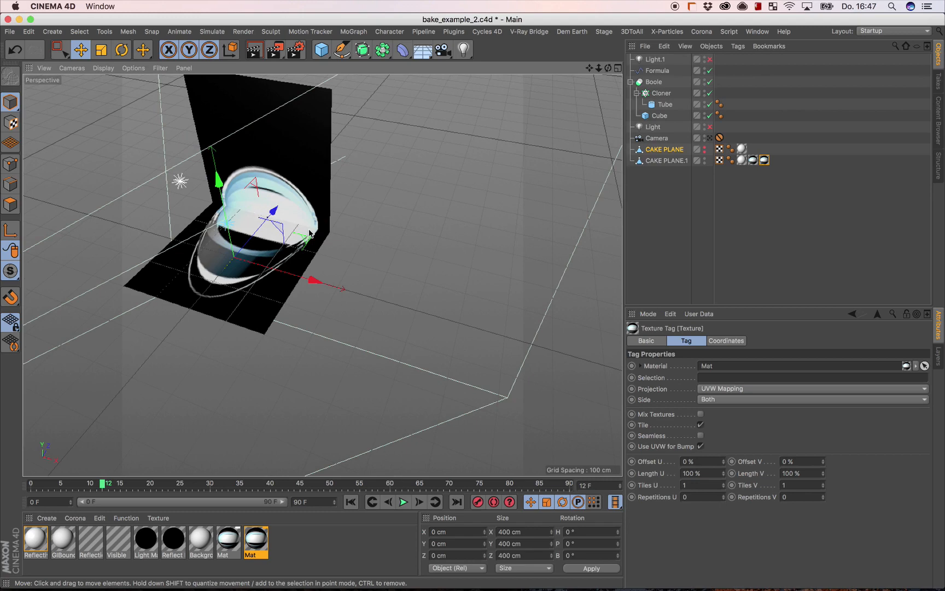
left_click_drag(398, 246, 377, 217, "alt")
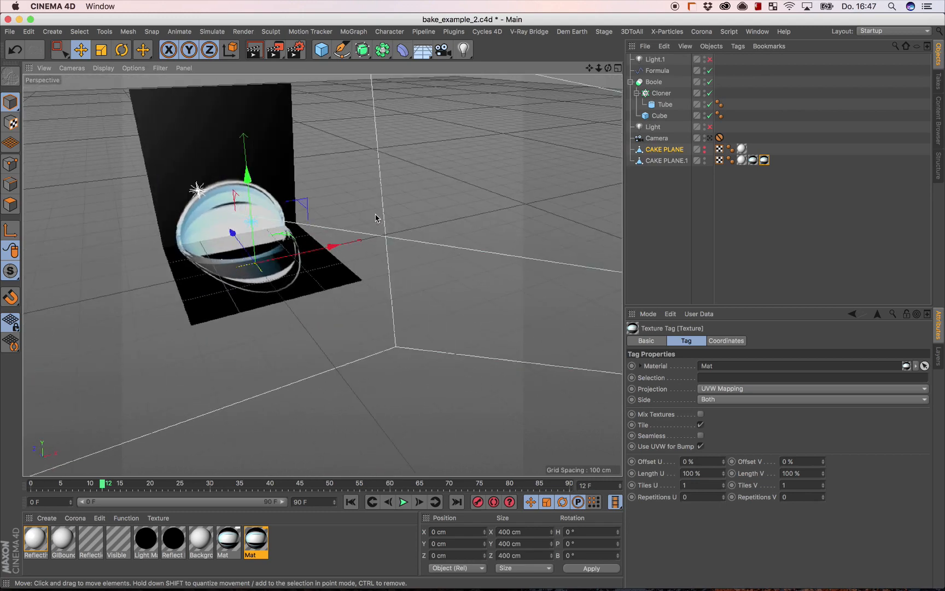
left_click(709, 138)
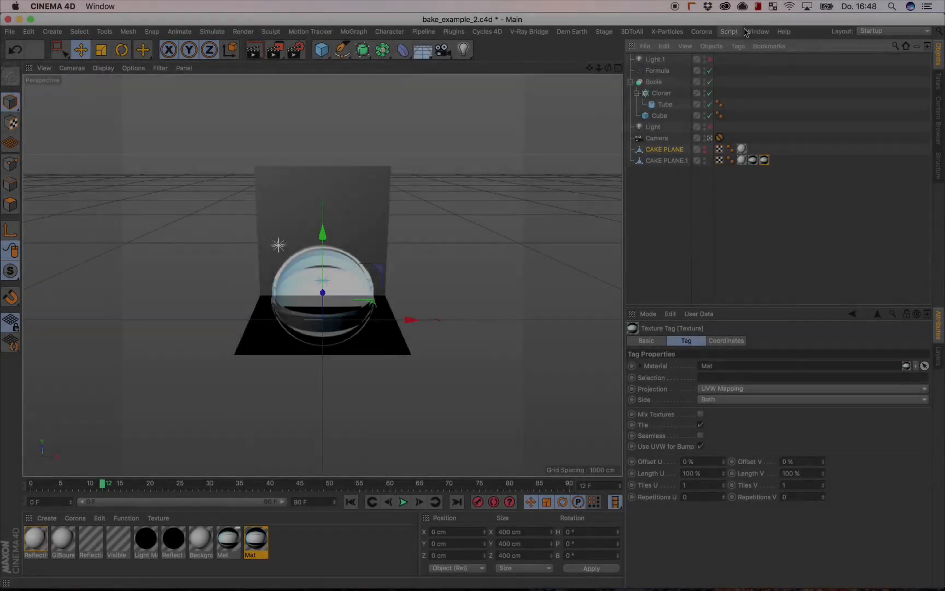
Switch to the open project bake_Example_.c4d and frame the low-poly skier model in the perspective view.
left_click(747, 32)
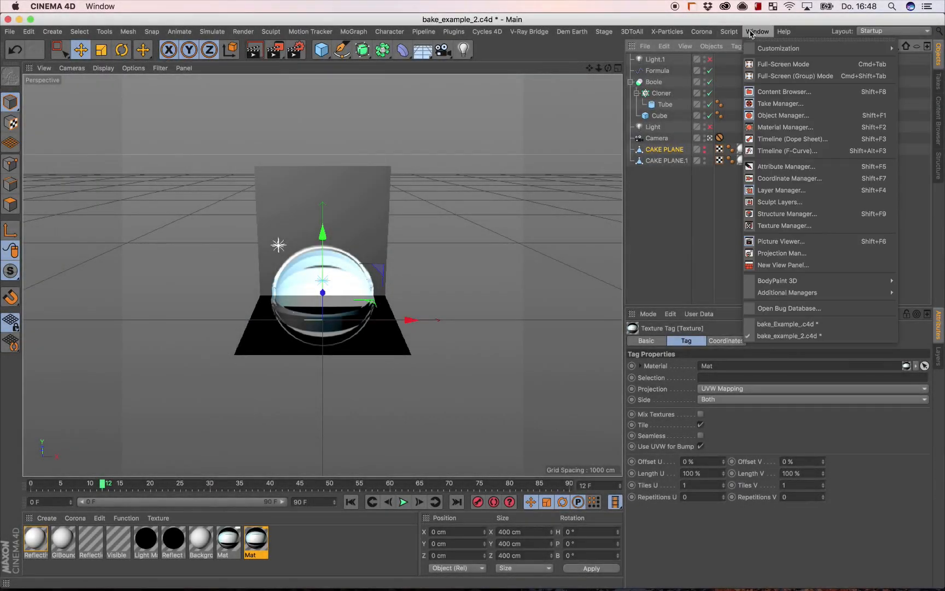
left_click(808, 323)
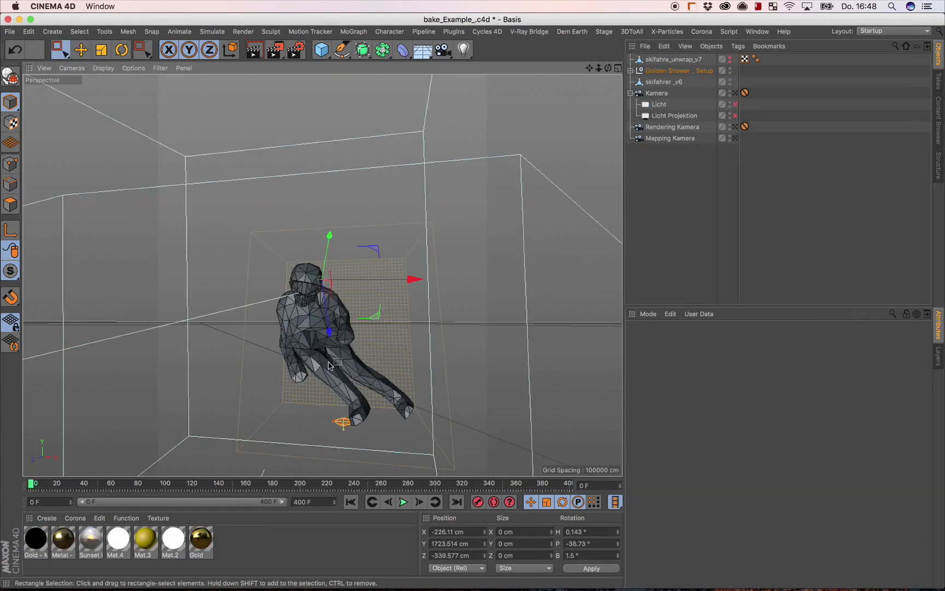
scroll(355, 356, "up", 4)
middle_click_drag(350, 377, 365, 345, "alt")
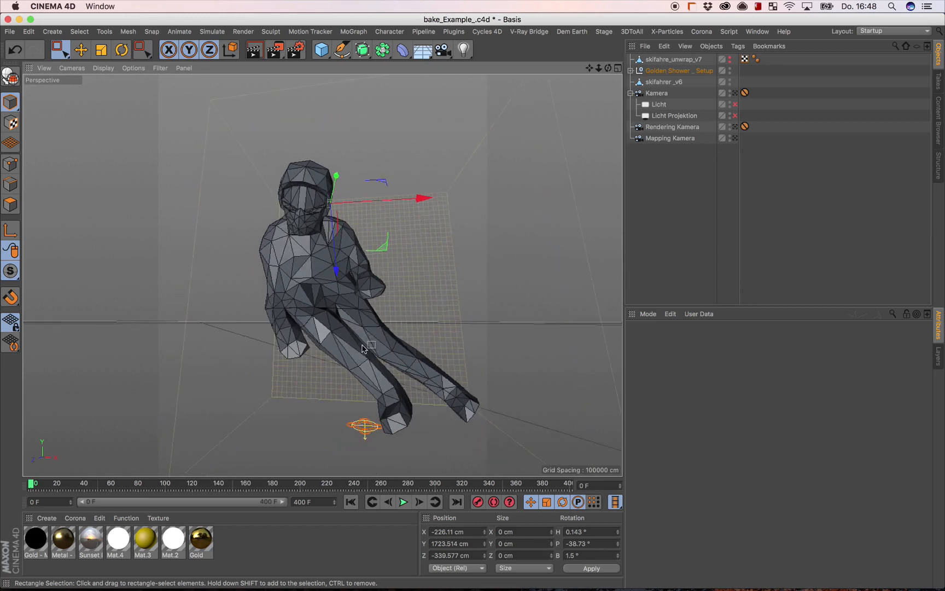
left_click_drag(351, 328, 333, 366, "alt")
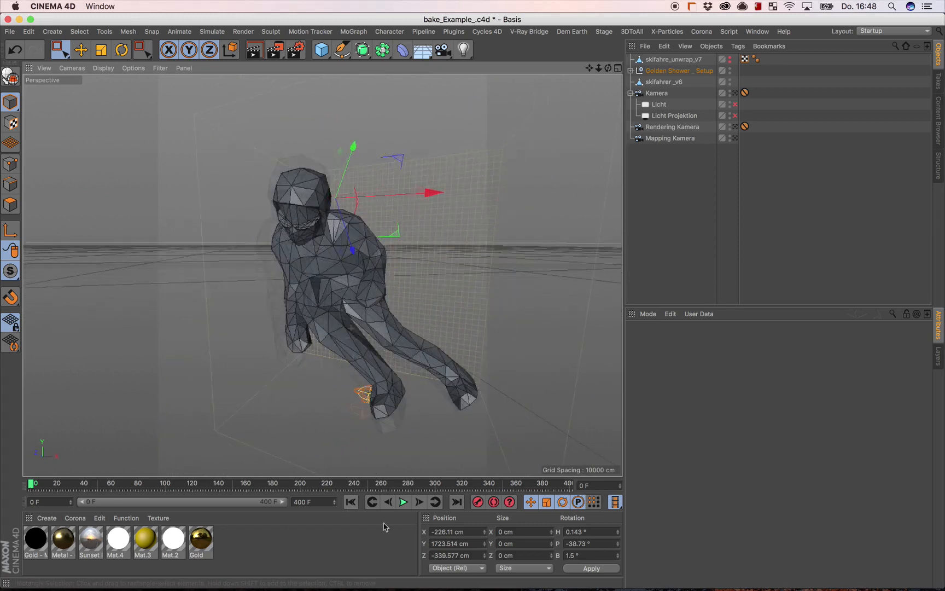
Play the skier animation up to frame 25 and review the Cake polygon object and camera assignments in the render settings.
left_click(408, 502)
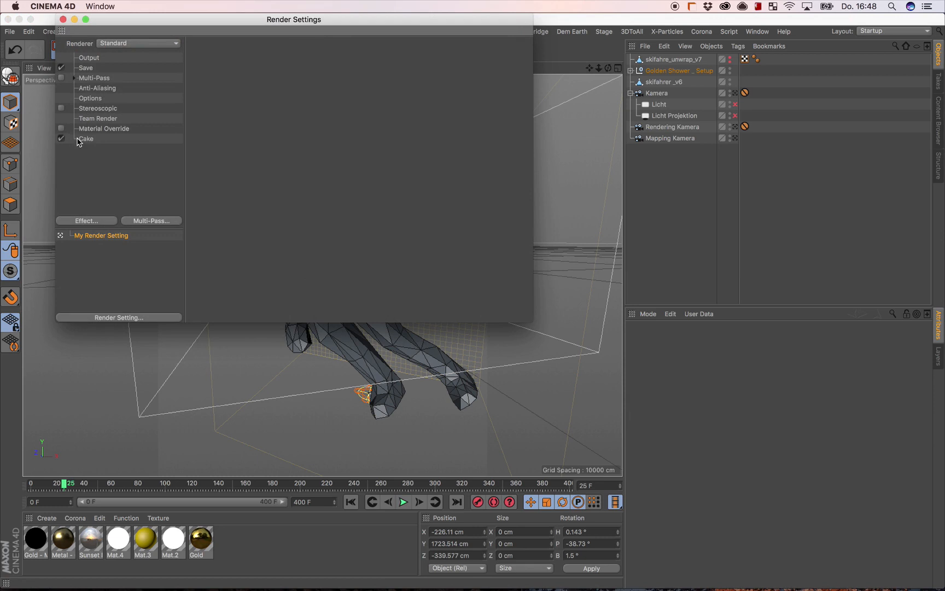
left_click(78, 139)
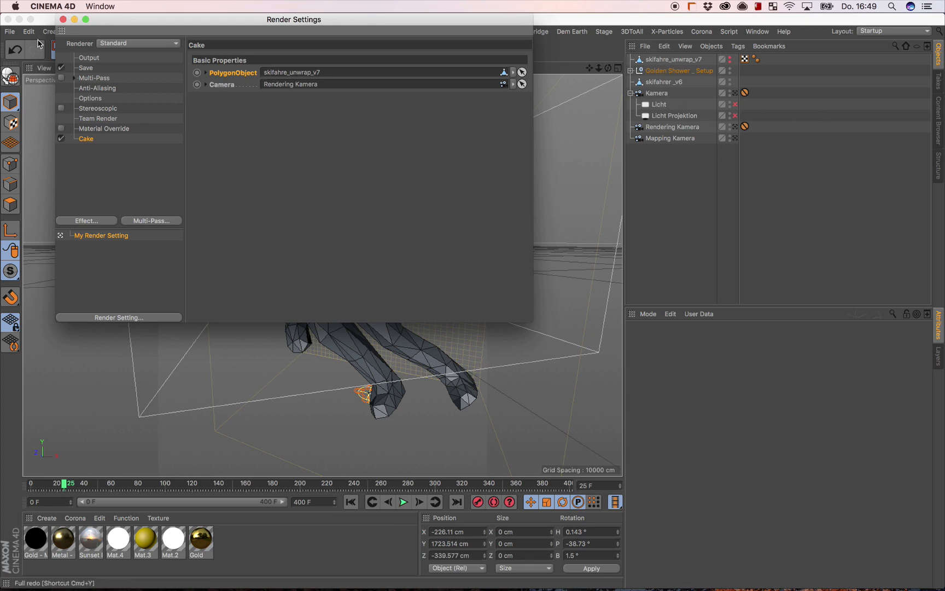
left_click(63, 19)
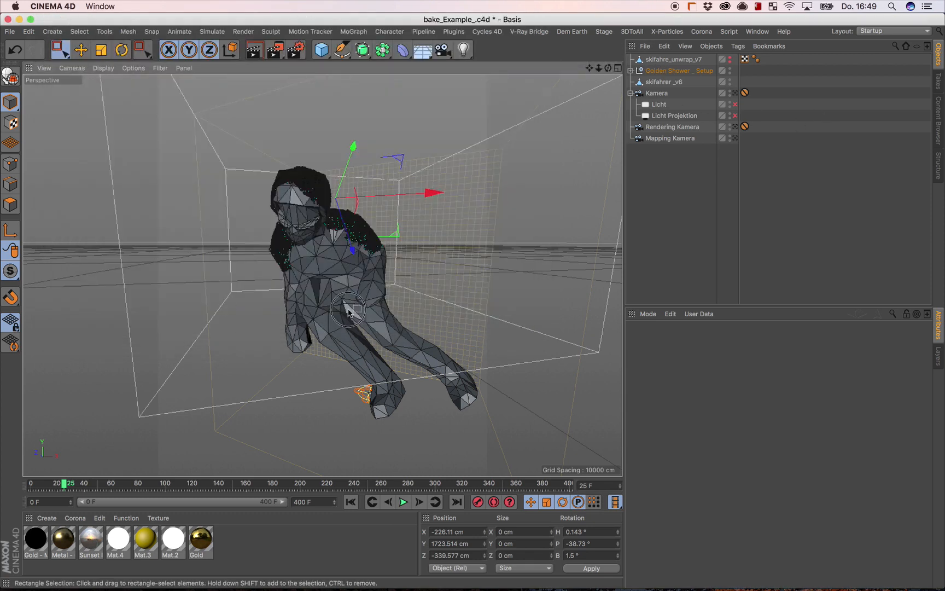
Hide the skifahrer _v6 model in the editor to examine the geometry behind it, and render the active view.
left_click_drag(350, 309, 405, 304, "alt")
left_click(730, 81)
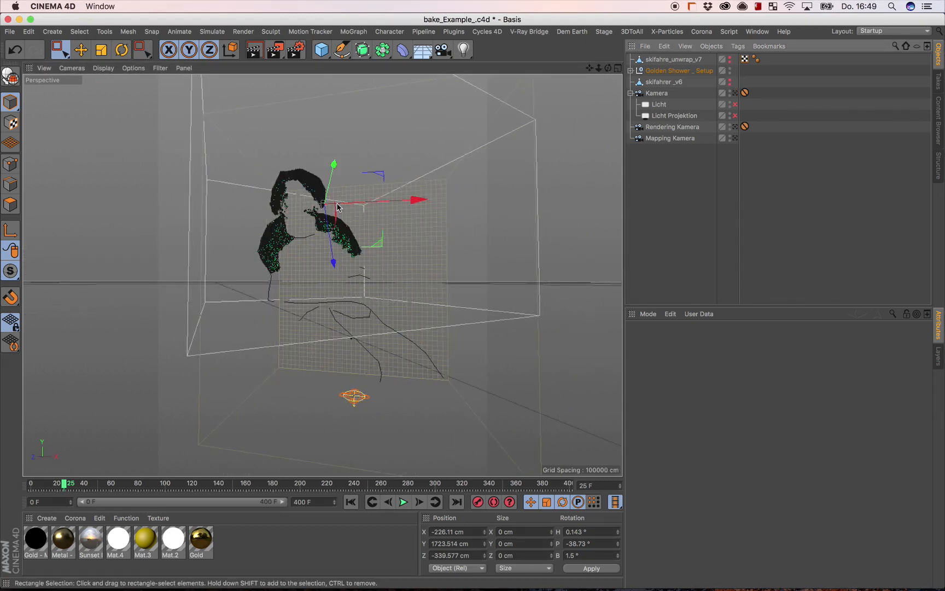
key("super+r")
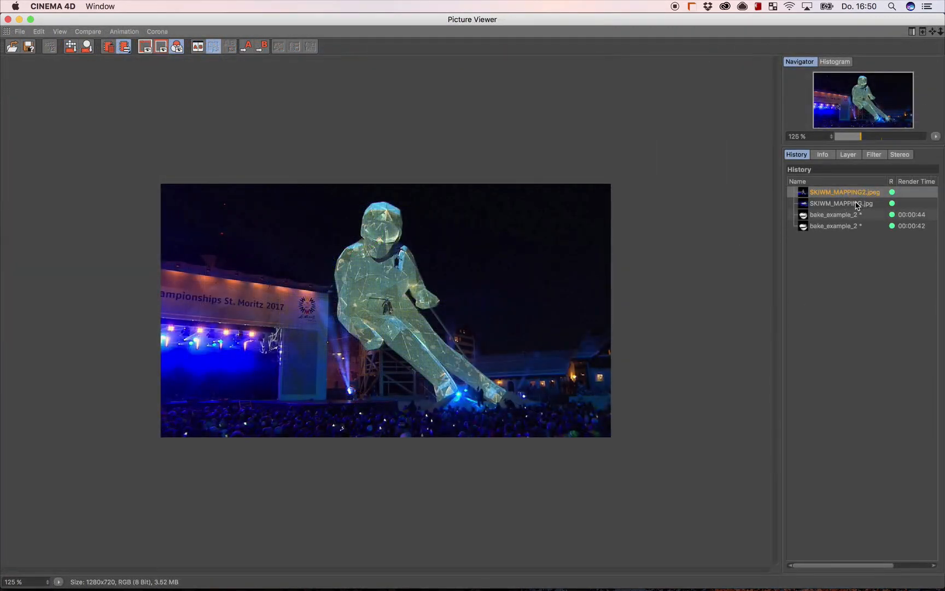
View the reference photo SKIWM_MAPPING.jpg in the Picture Viewer and close the viewer.
left_click(856, 204)
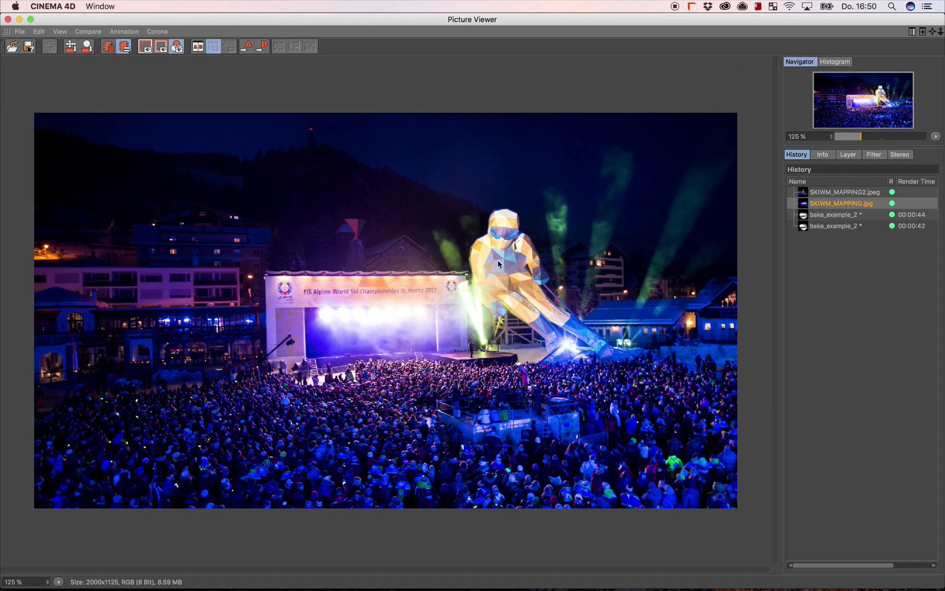
left_click(8, 20)
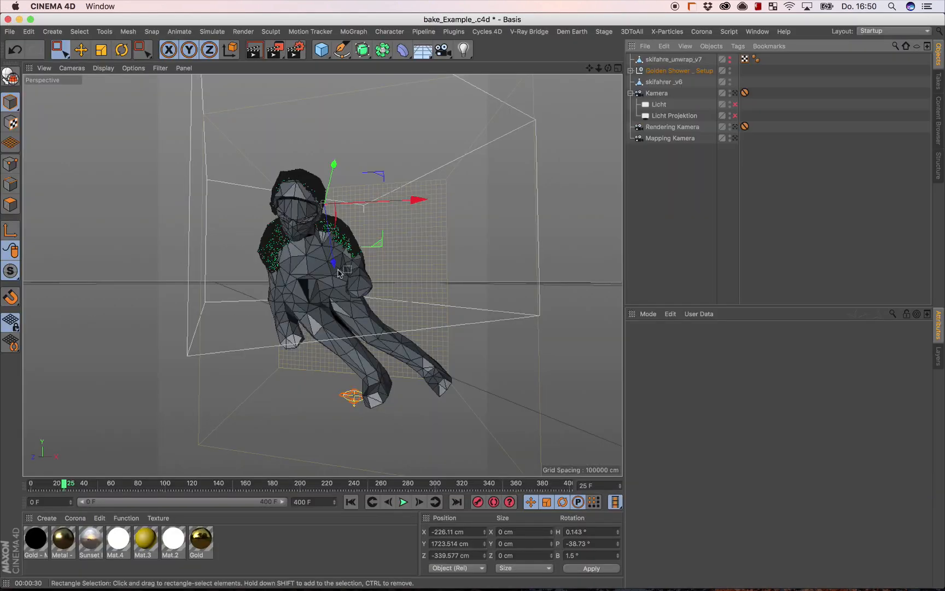